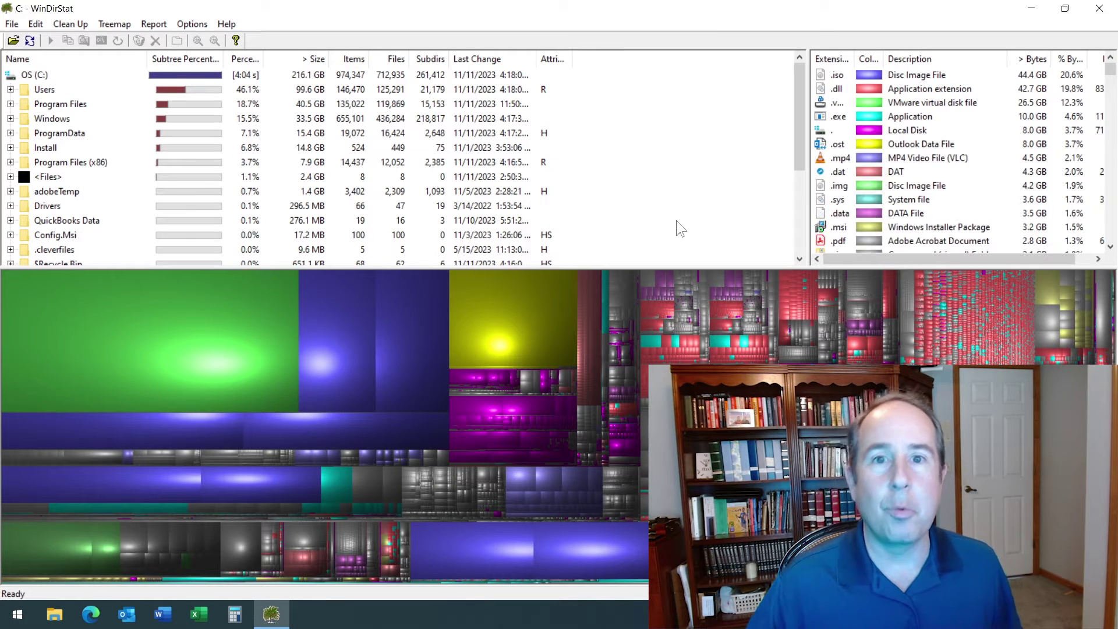
# Select the large green treemap block to reveal the file behind it
pyautogui.click(152, 321)
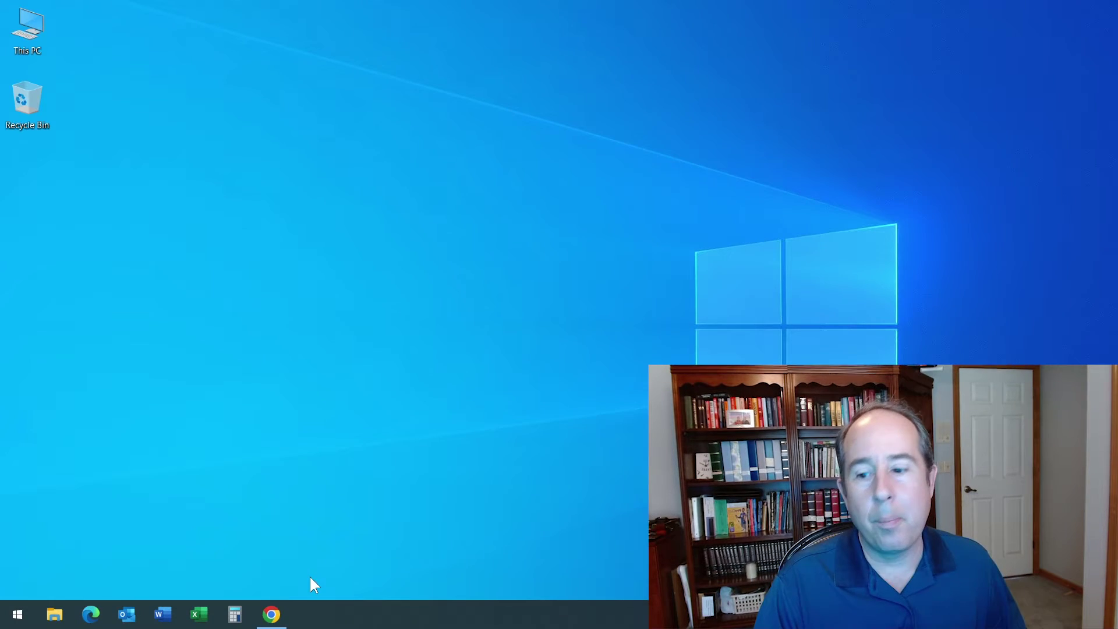
# Open Chrome and go to windirstat.net
pyautogui.click(273, 614)
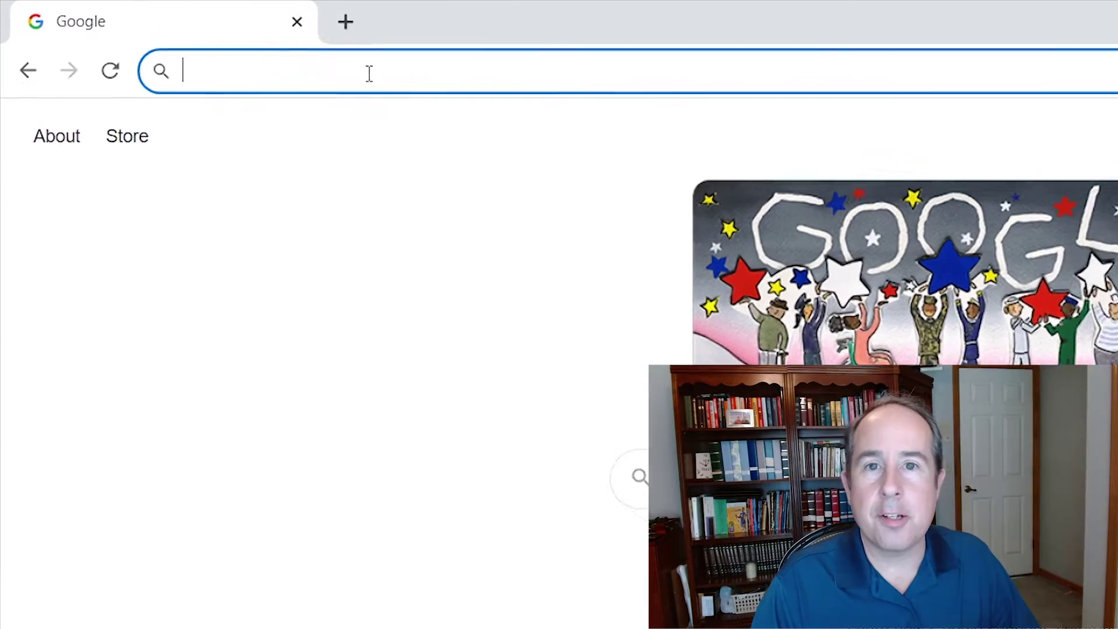
pyautogui.write('w')
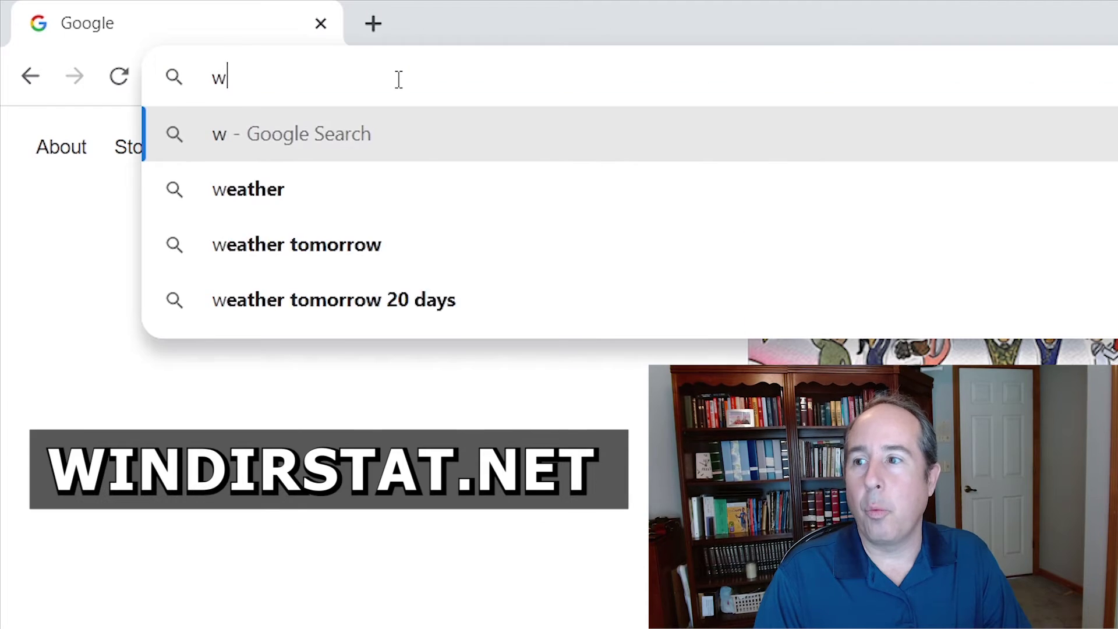
pyautogui.write('indirstat')
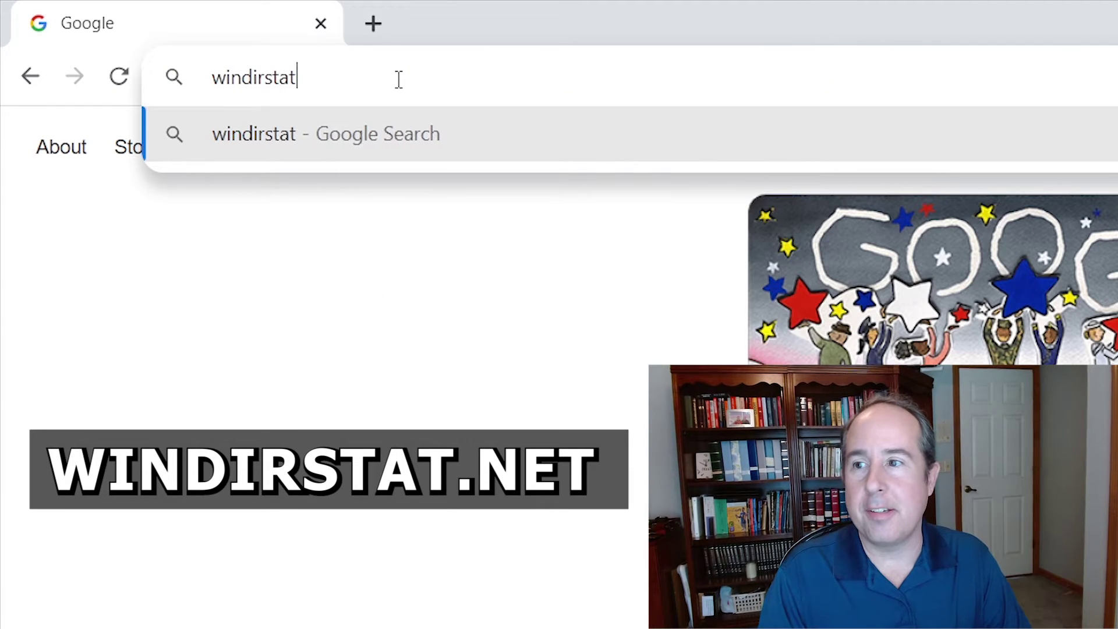
pyautogui.write('.net')
pyautogui.press('Return')
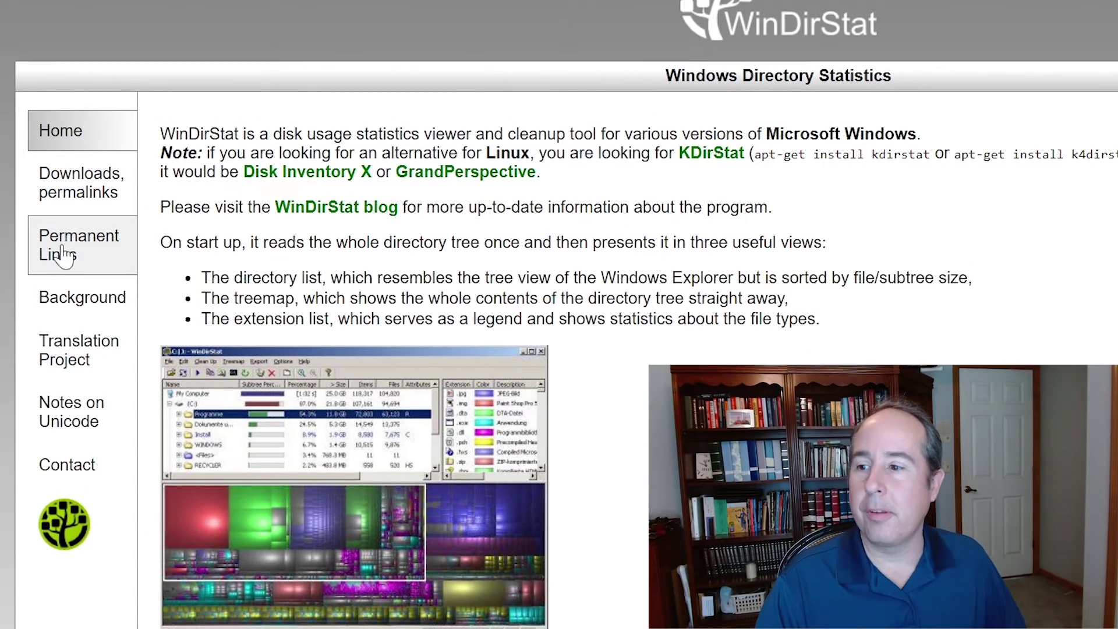
# Download the wds_current_setup.exe installer from the Permanent Links page
pyautogui.click(61, 251)
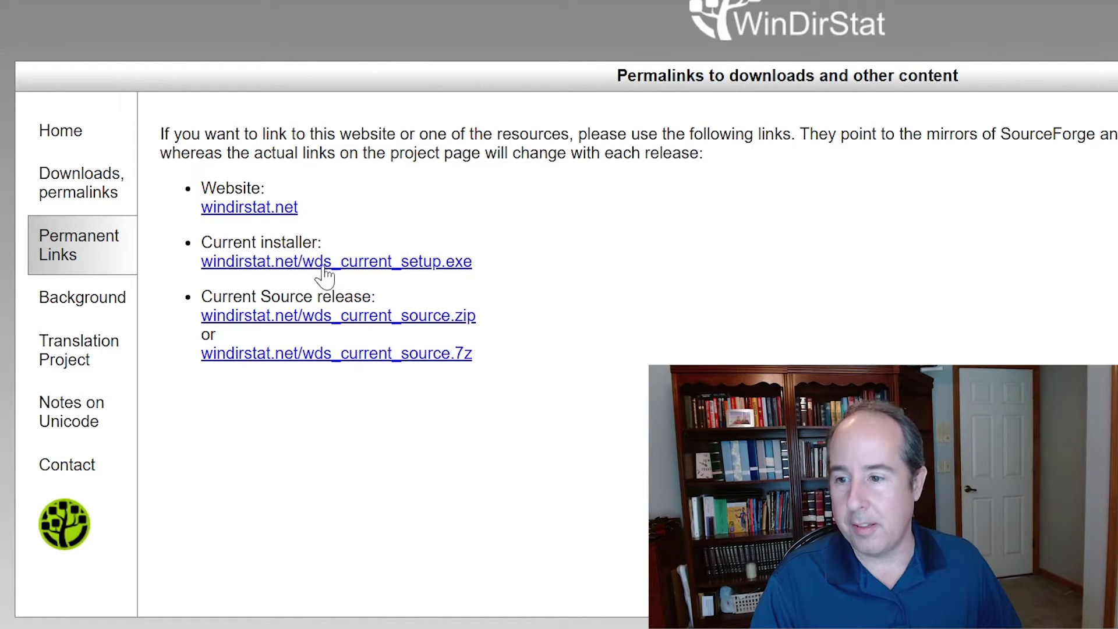
pyautogui.click(427, 262)
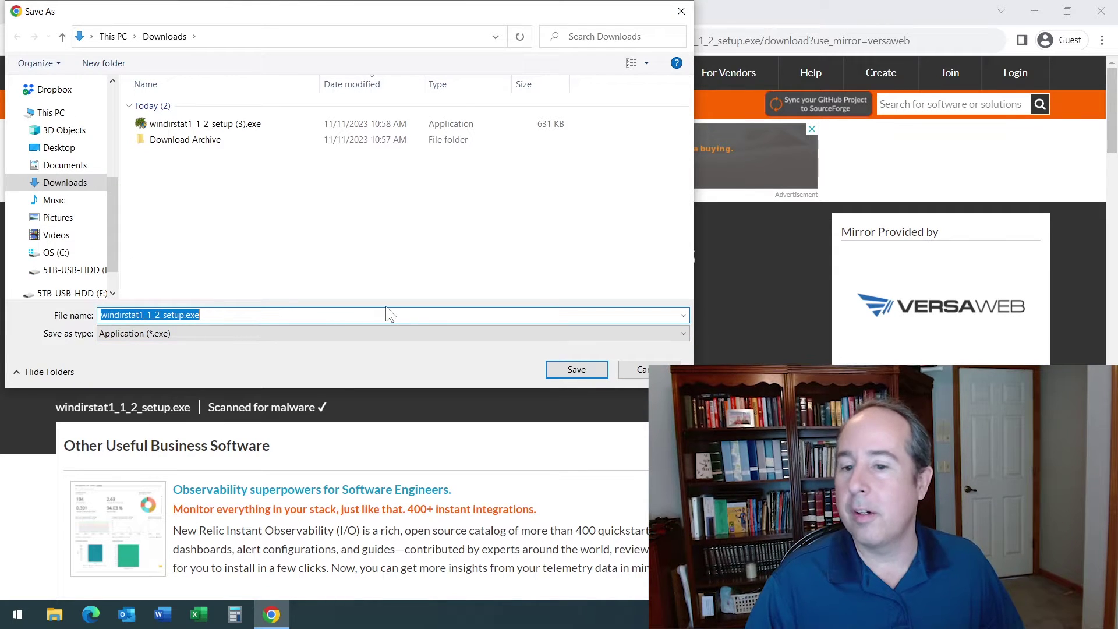
# Save windirstat1_1_2_setup.exe to Downloads and check it in Chrome's Downloads list
pyautogui.click(577, 368)
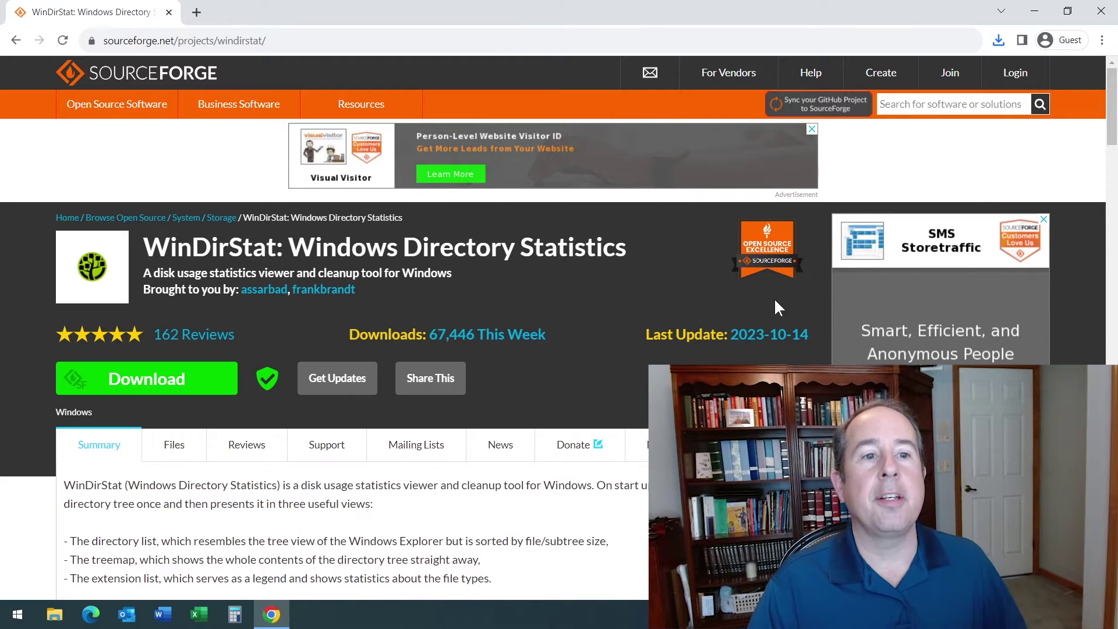
pyautogui.click(997, 41)
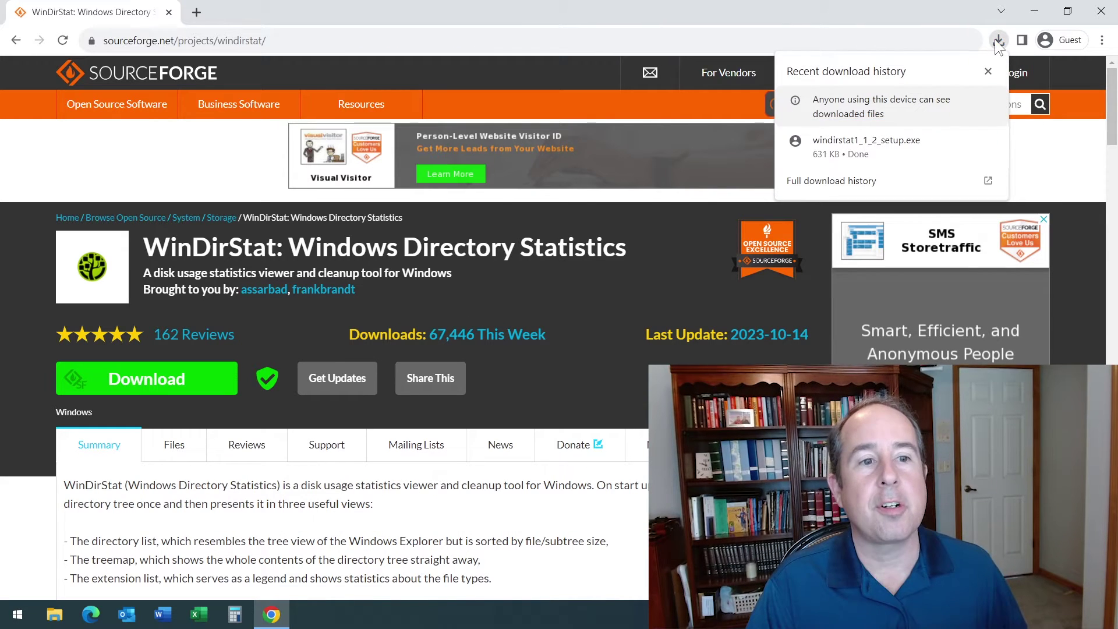
pyautogui.click(1103, 42)
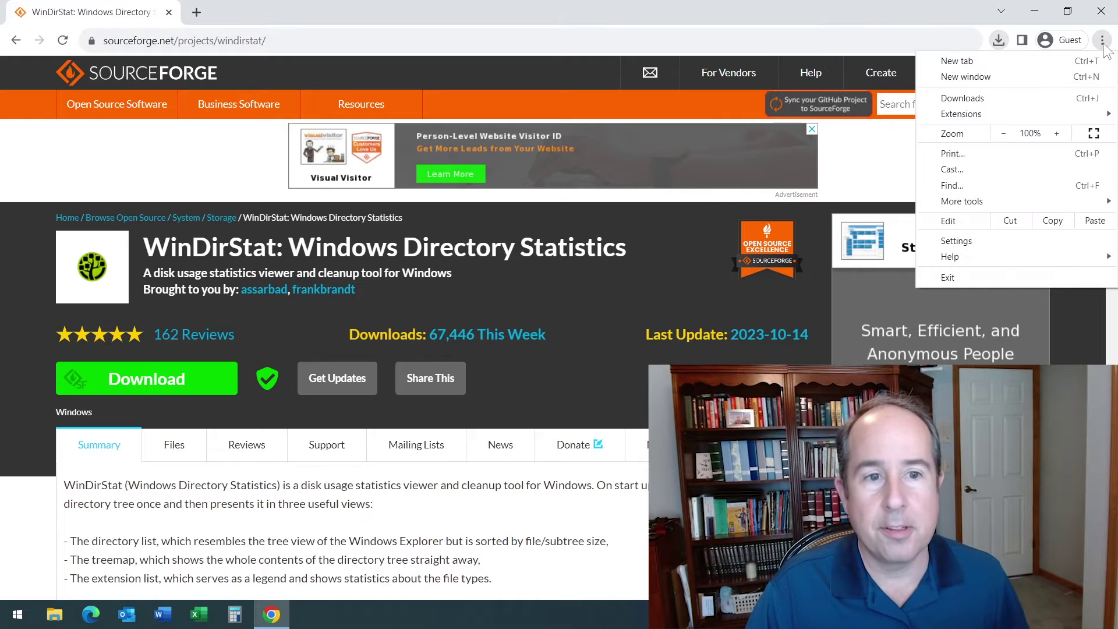
pyautogui.click(962, 100)
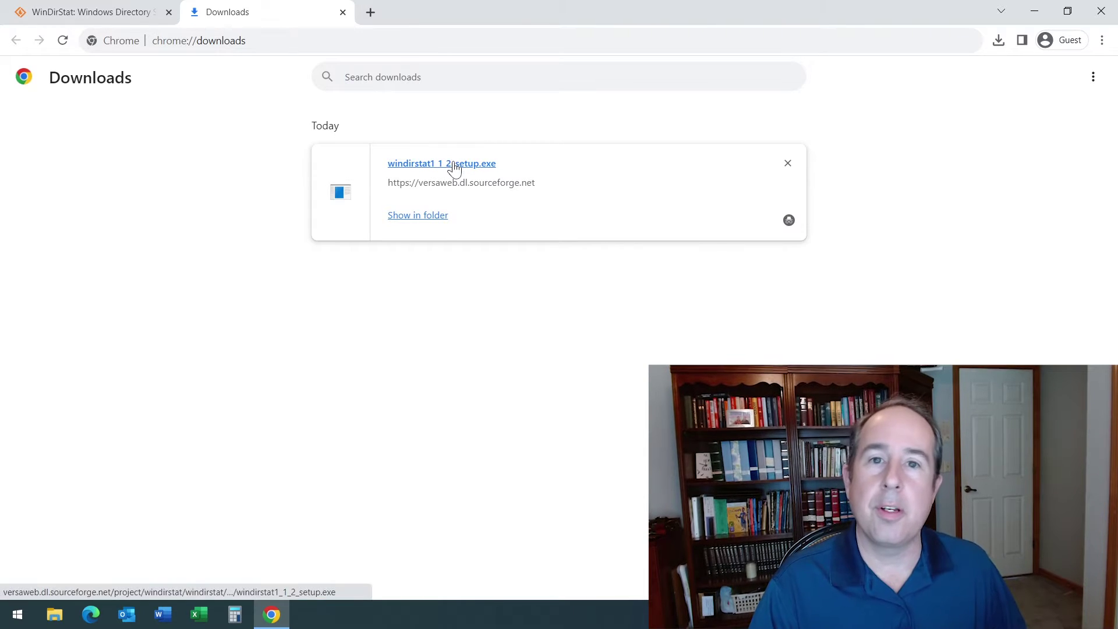
# Install WinDirStat 1.1.2 with recommended components in Program Files, then launch it
pyautogui.click(458, 173)
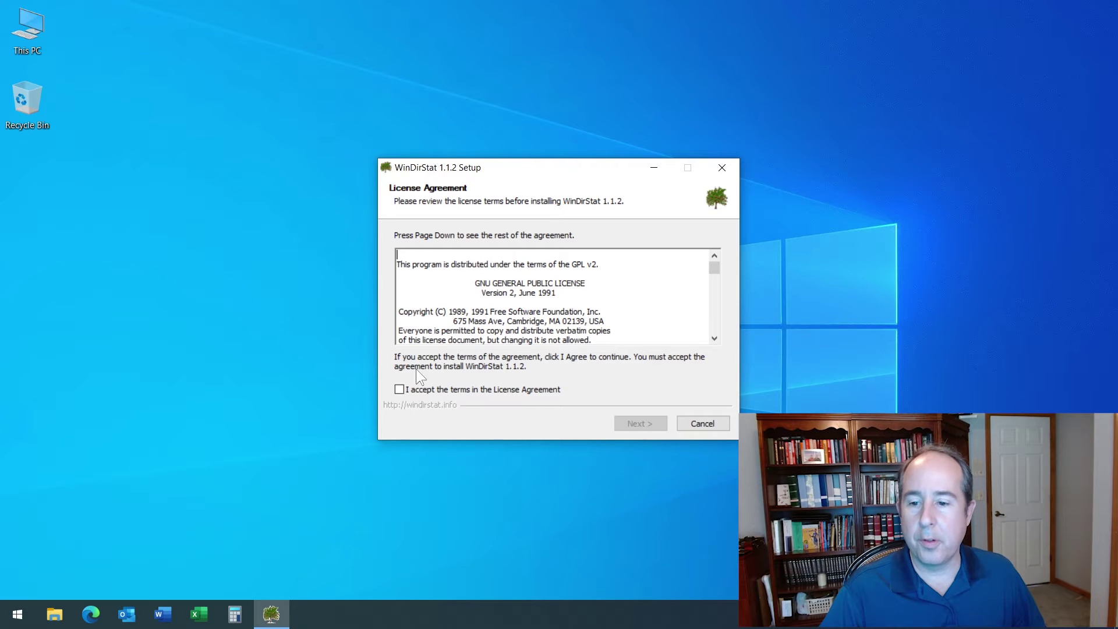
pyautogui.click(399, 389)
pyautogui.click(635, 423)
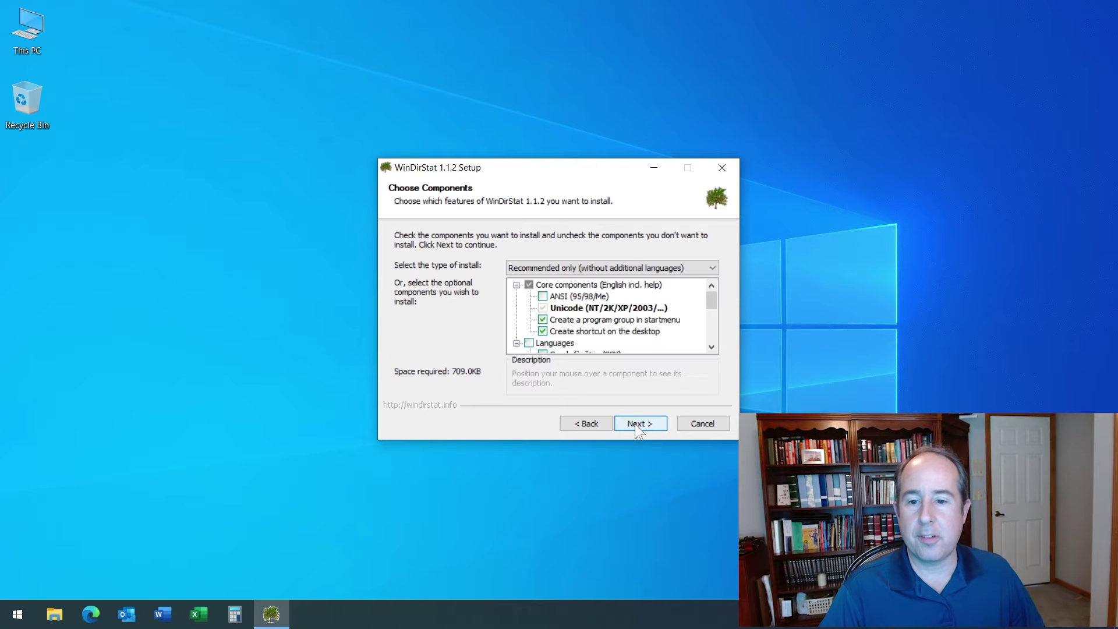
pyautogui.scroll(-2, 628, 325)
pyautogui.scroll(-2, 631, 330)
pyautogui.scroll(2, 636, 340)
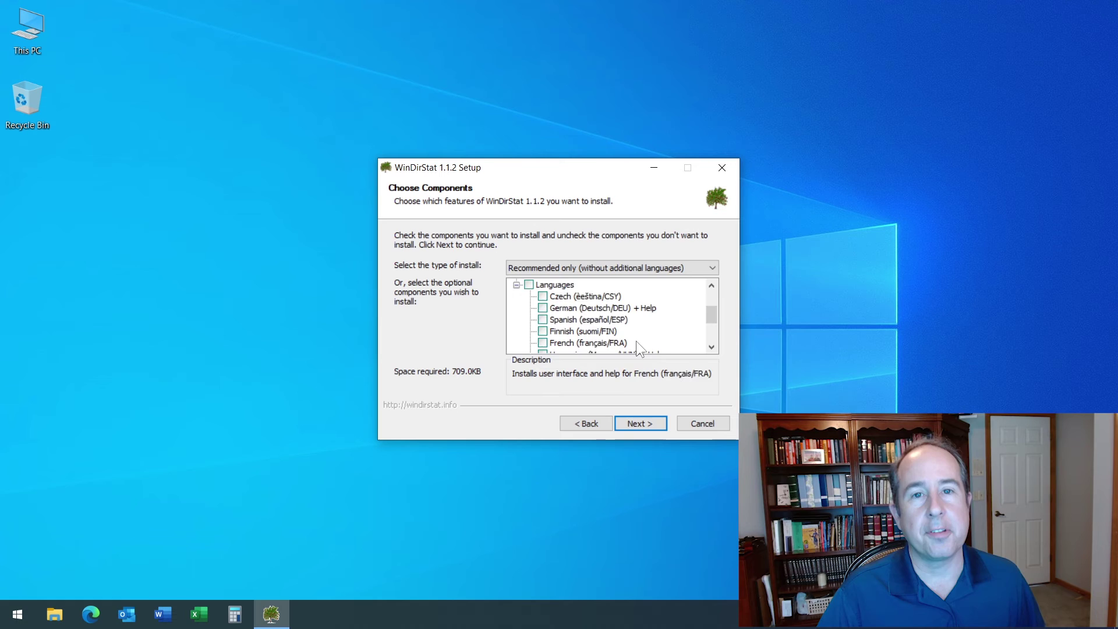
pyautogui.scroll(2, 638, 342)
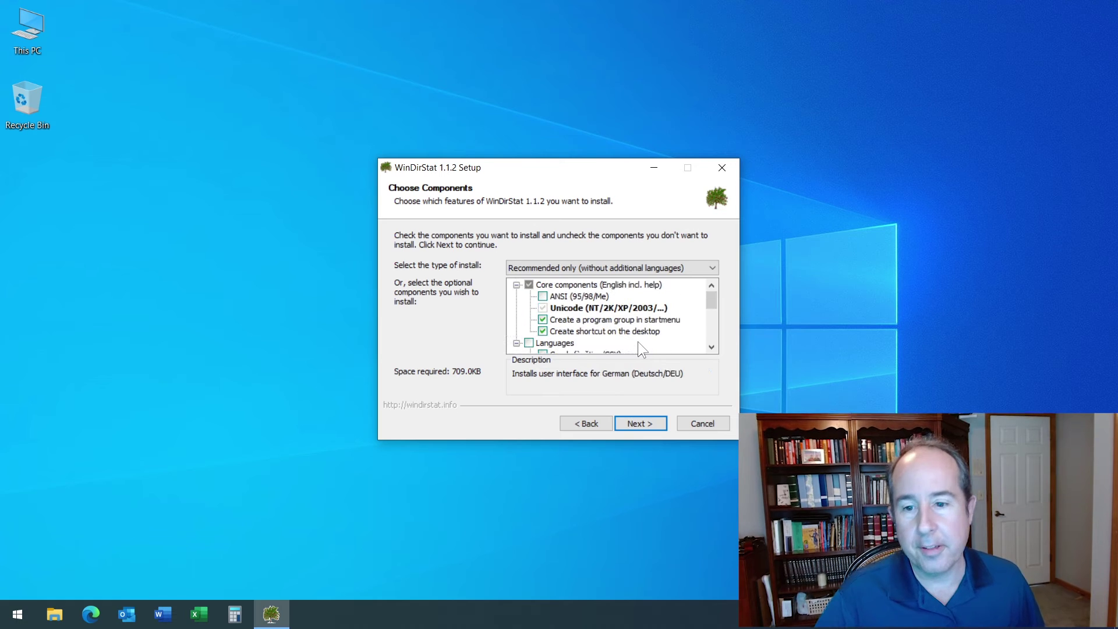
pyautogui.click(649, 424)
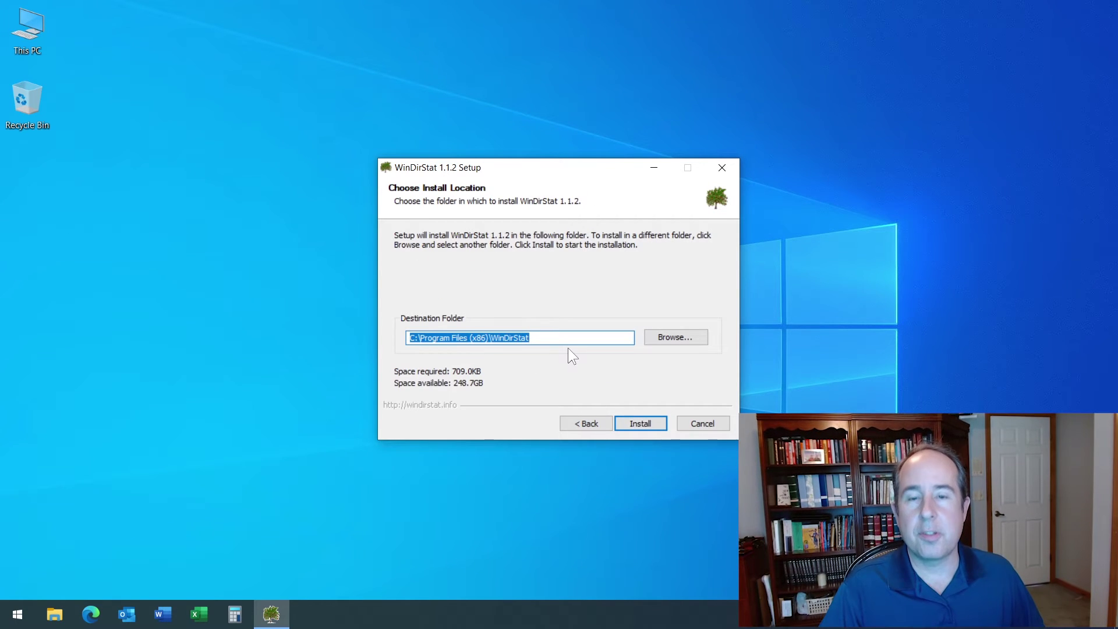
pyautogui.click(645, 421)
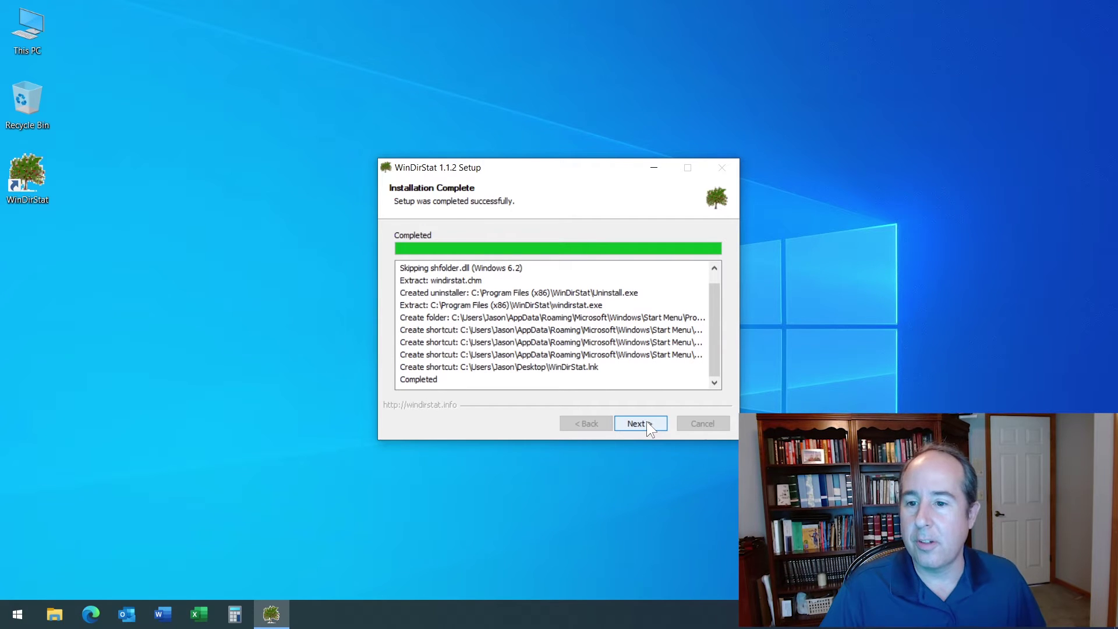
pyautogui.click(647, 424)
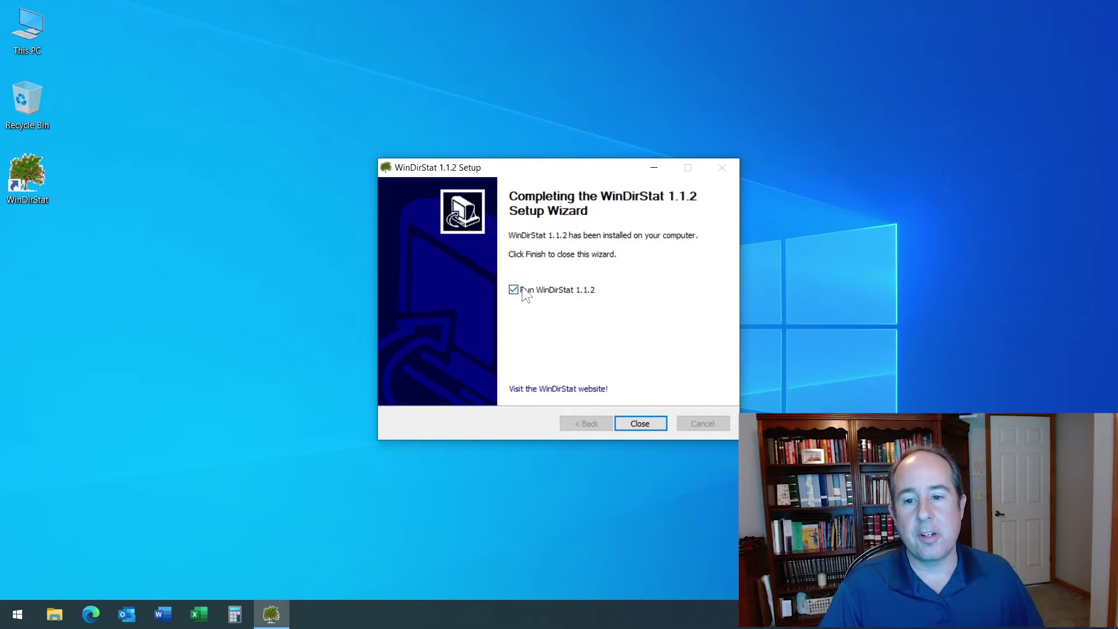
pyautogui.click(643, 423)
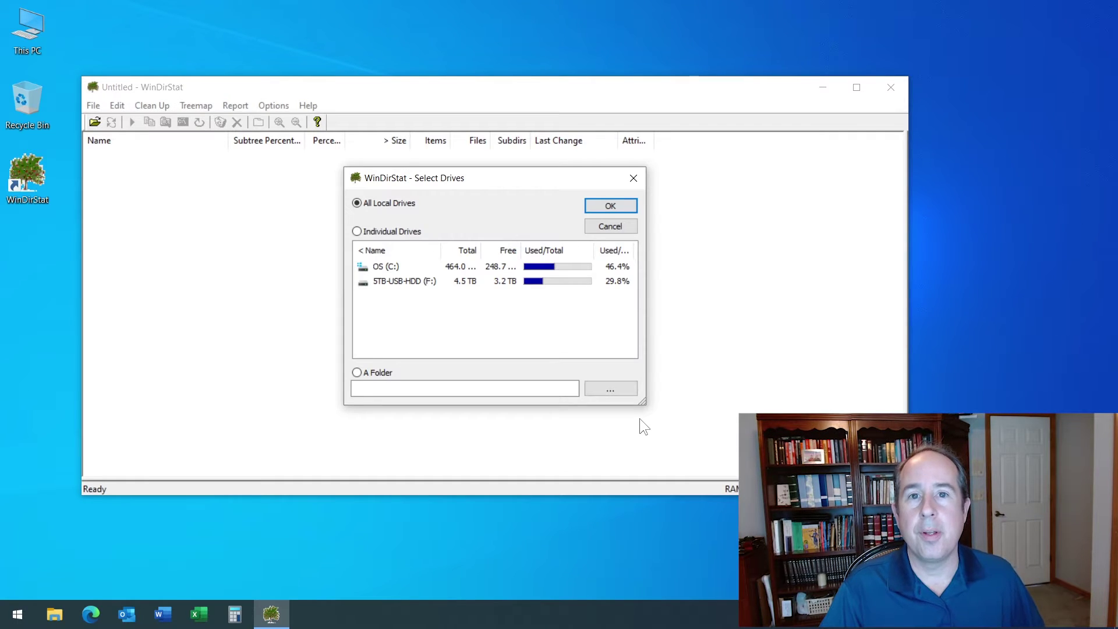
# Maximize WinDirStat and scan only the OS (C:) drive
pyautogui.click(610, 226)
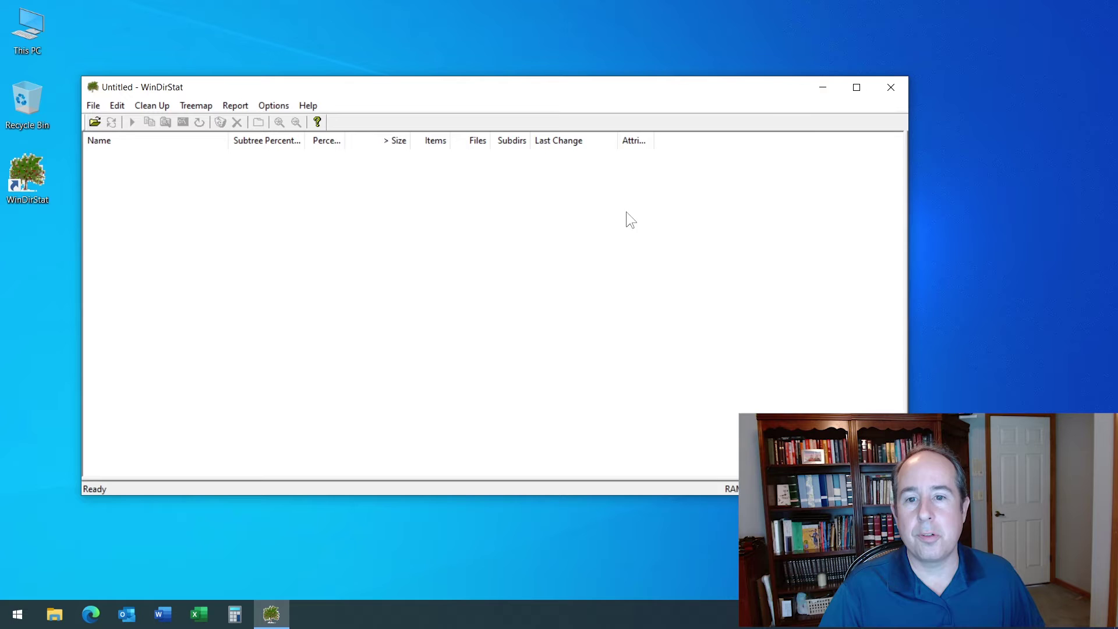
pyautogui.click(857, 88)
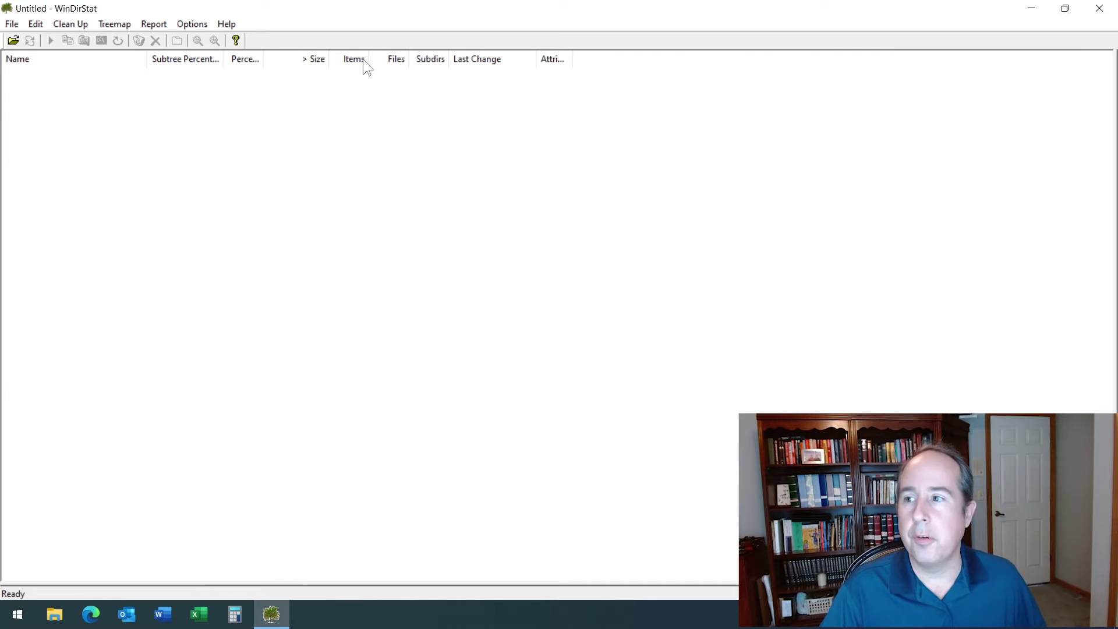
pyautogui.click(13, 42)
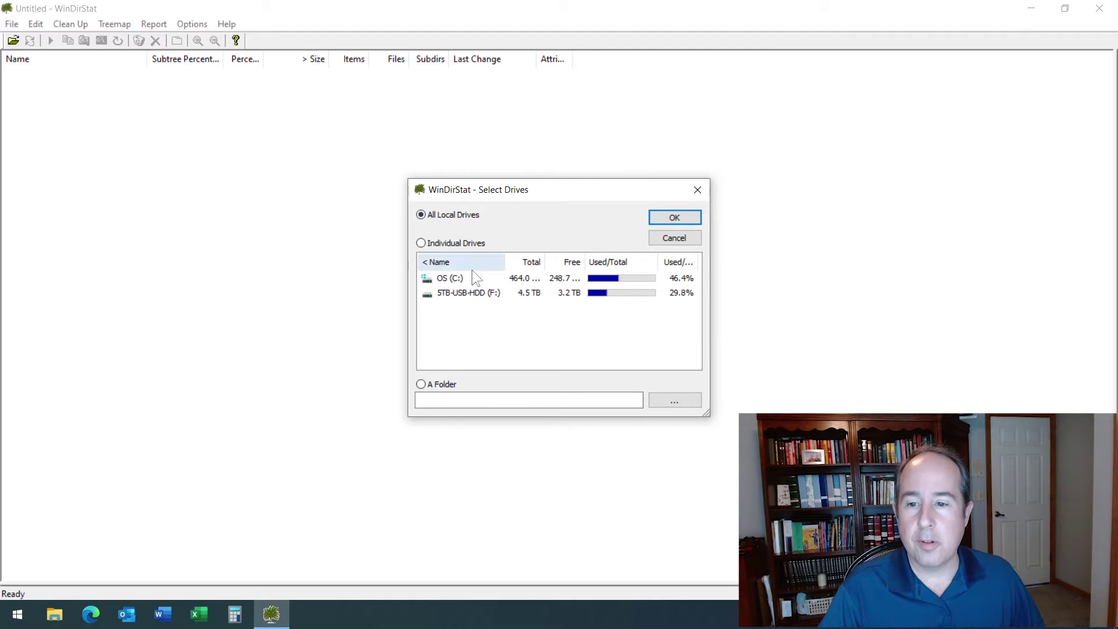
pyautogui.click(447, 277)
pyautogui.click(674, 218)
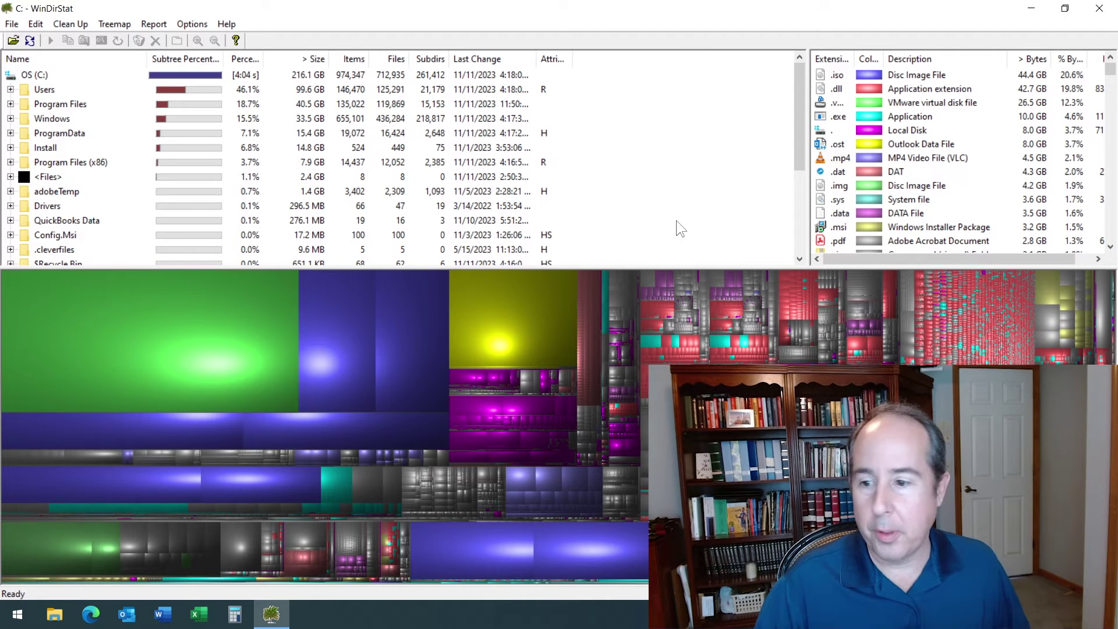
# Trace the largest green treemap tile to the Windows Server 2012.vmdk file
pyautogui.click(99, 332)
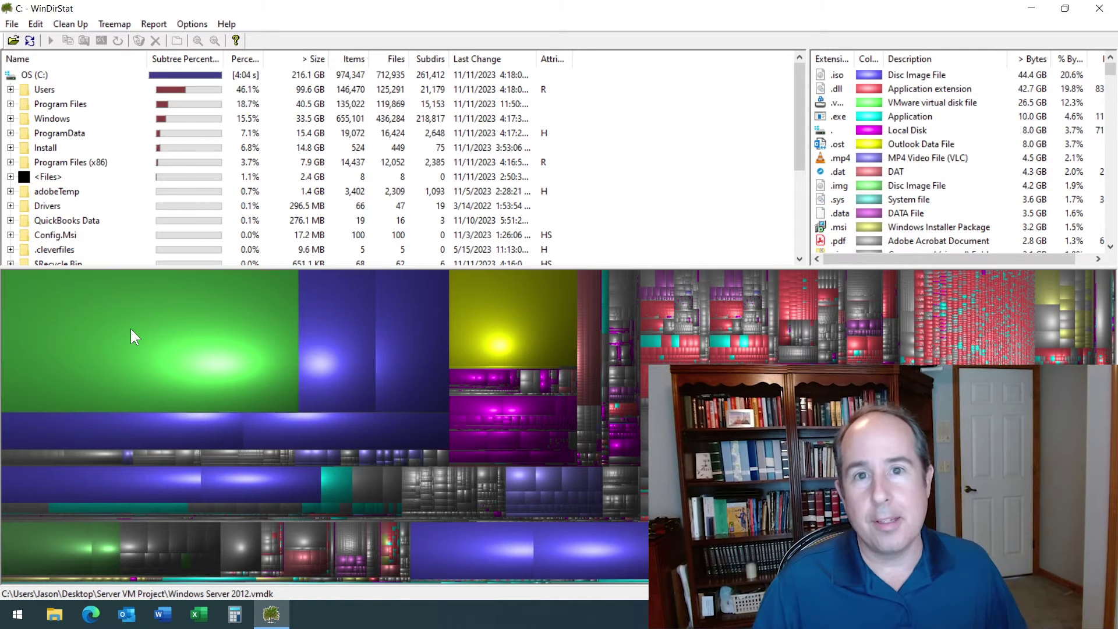
# Expand the tree to Windows Server 2012.vmdk and select the 50.1 GB Server VM Project folder
pyautogui.click(153, 322)
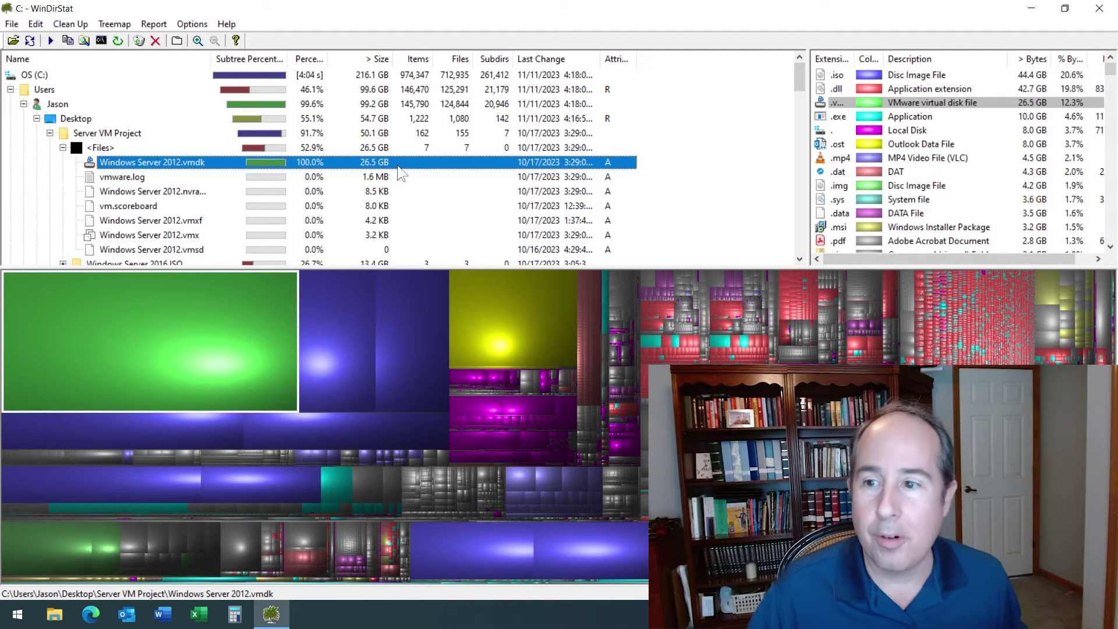
pyautogui.click(111, 136)
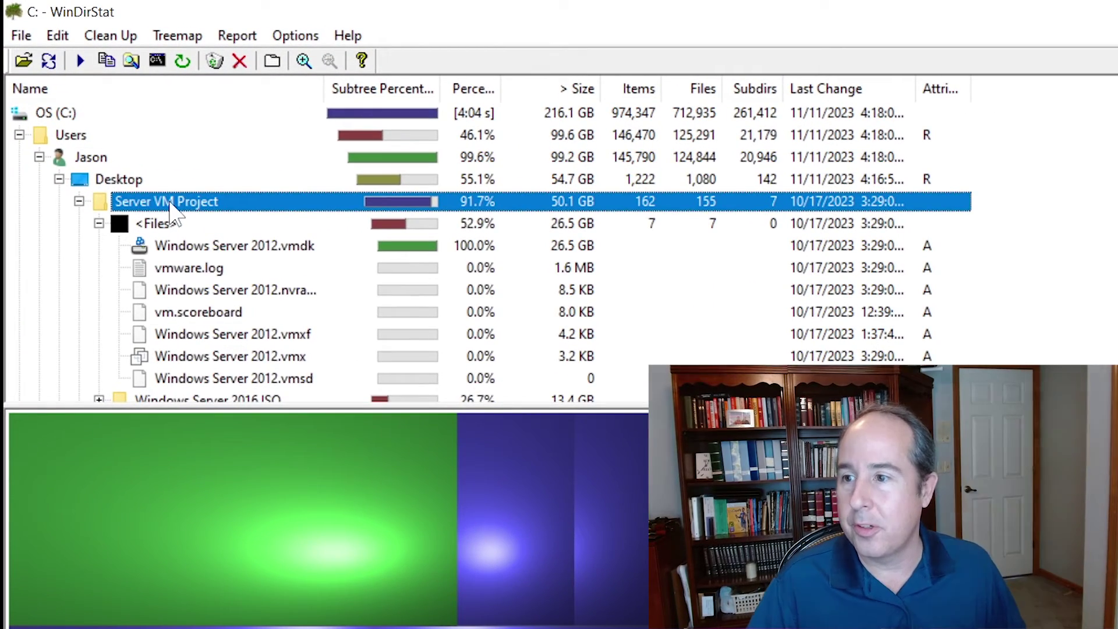
# Open Server VM Project in File Explorer using Explorer Here
pyautogui.rightClick(173, 211)
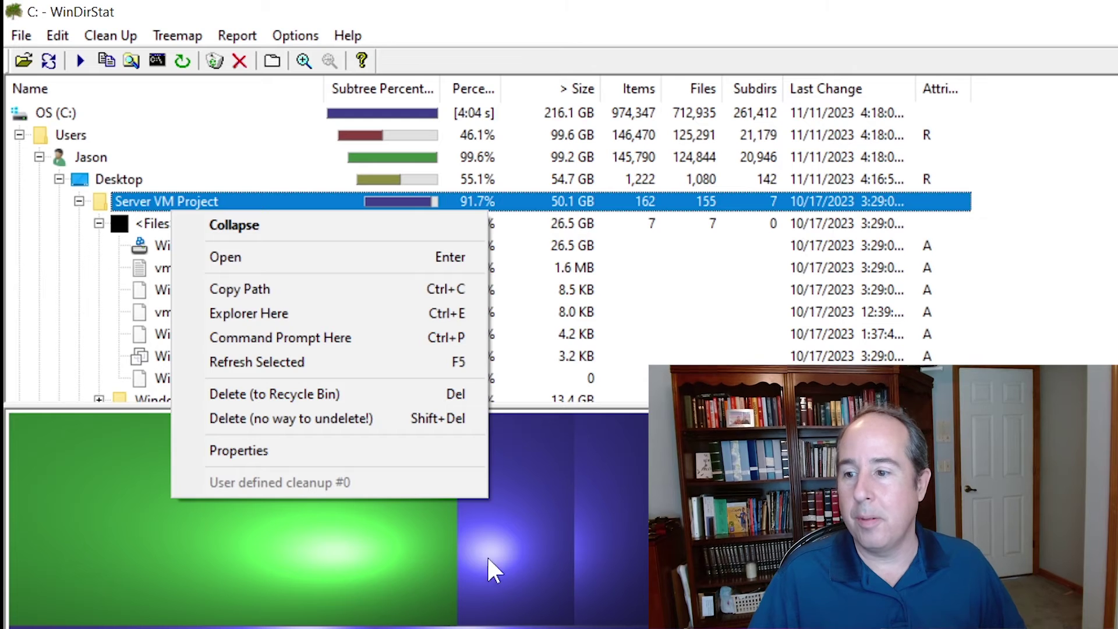
pyautogui.click(244, 313)
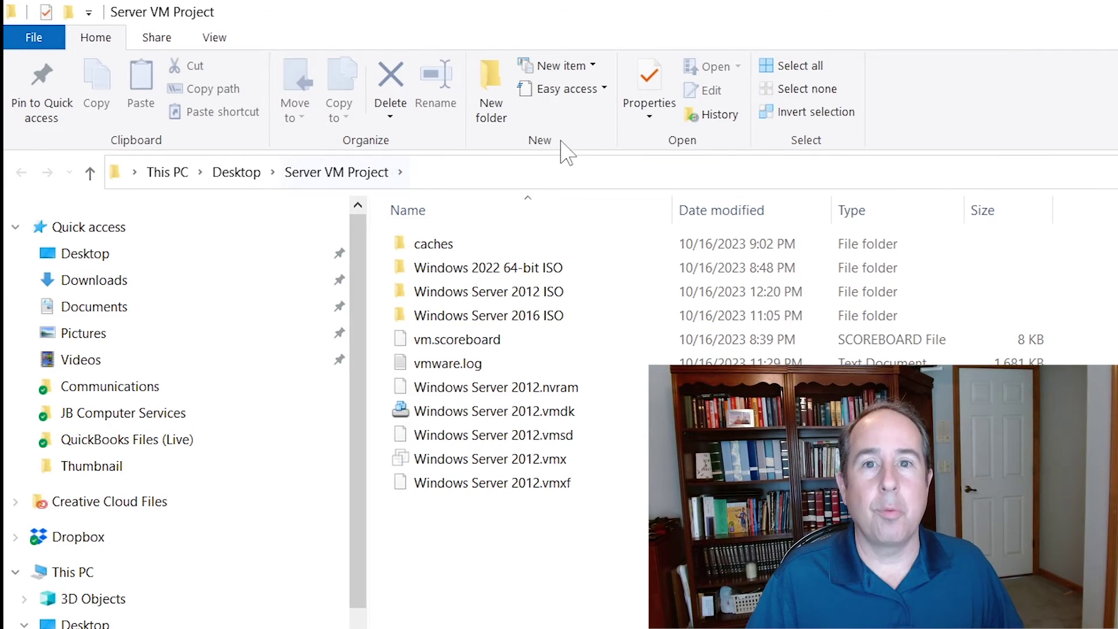
# Select the Windows Server 2012 ISO and 2016 ISO folders, then close Explorer
pyautogui.click(533, 292)
pyautogui.click(532, 316)
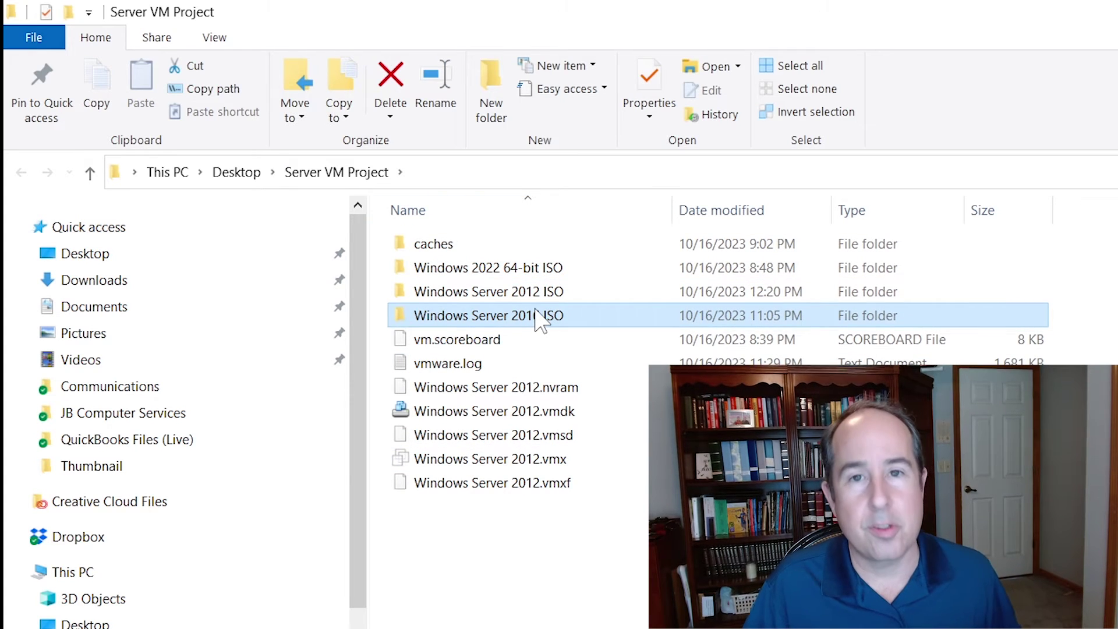
pyautogui.moveTo(489, 315)
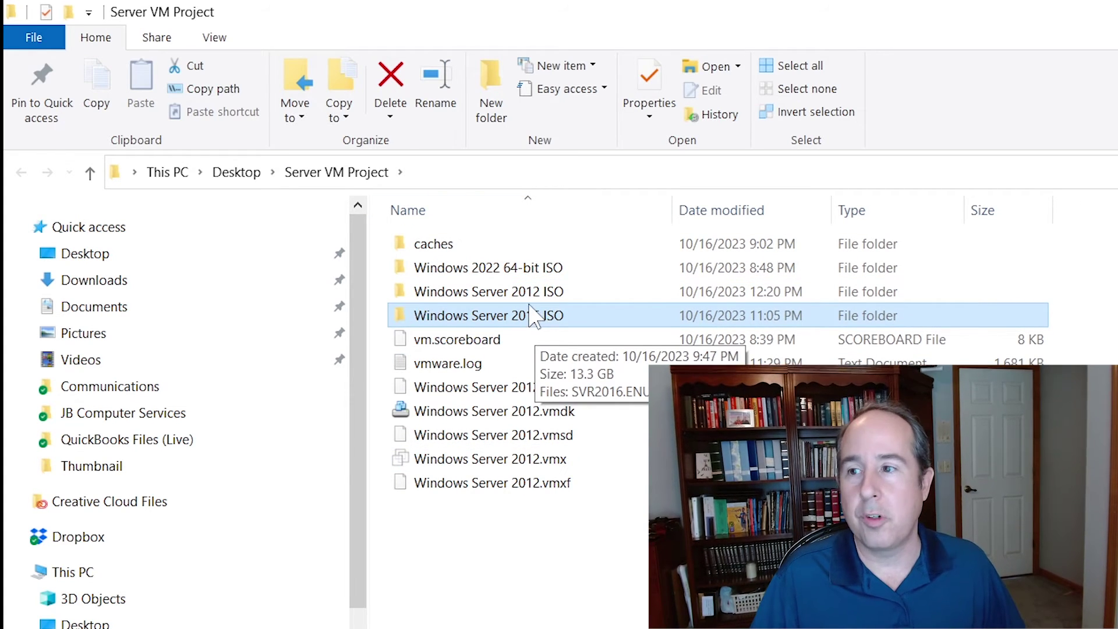
pyautogui.click(1094, 11)
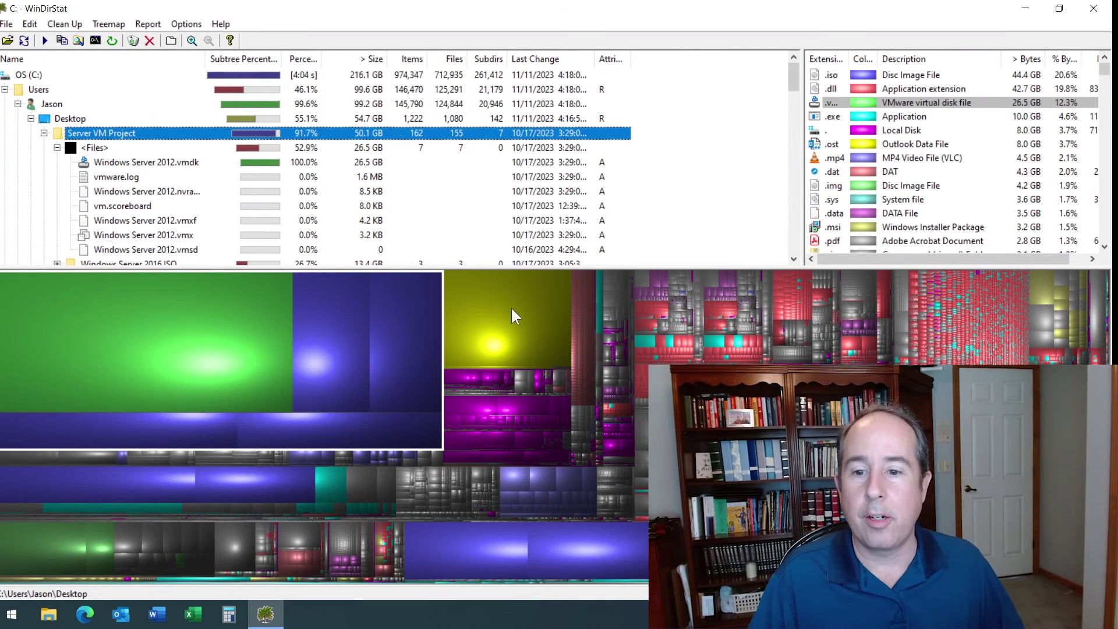
# Trace the yellow tile to the Outlook data file and the bottom blue tile to Windows 10 64-bit.iso
pyautogui.click(512, 309)
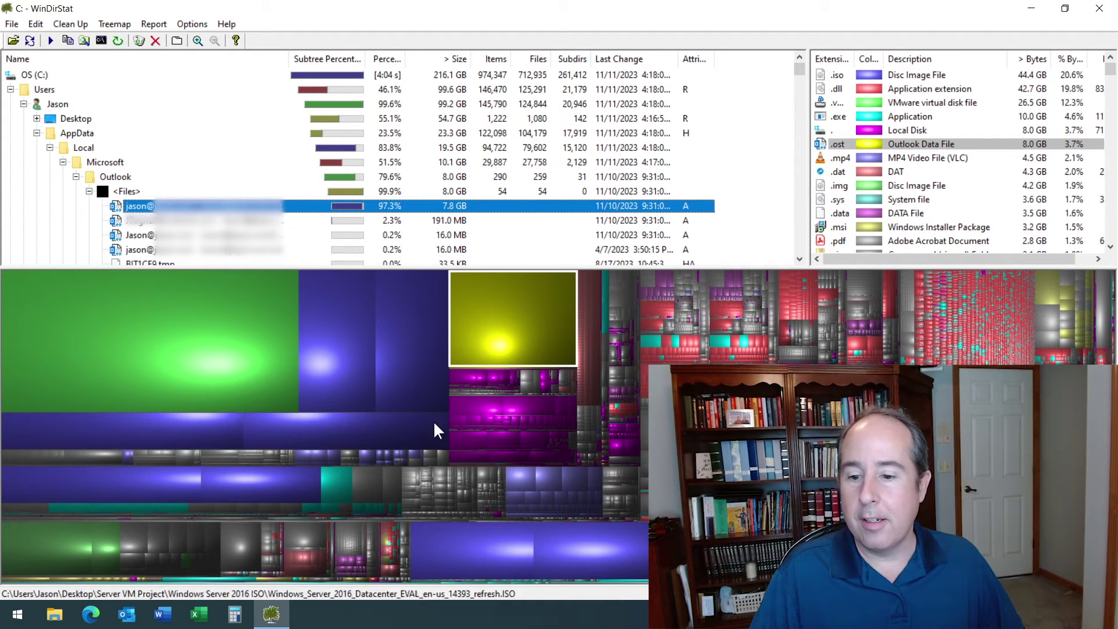
pyautogui.click(481, 545)
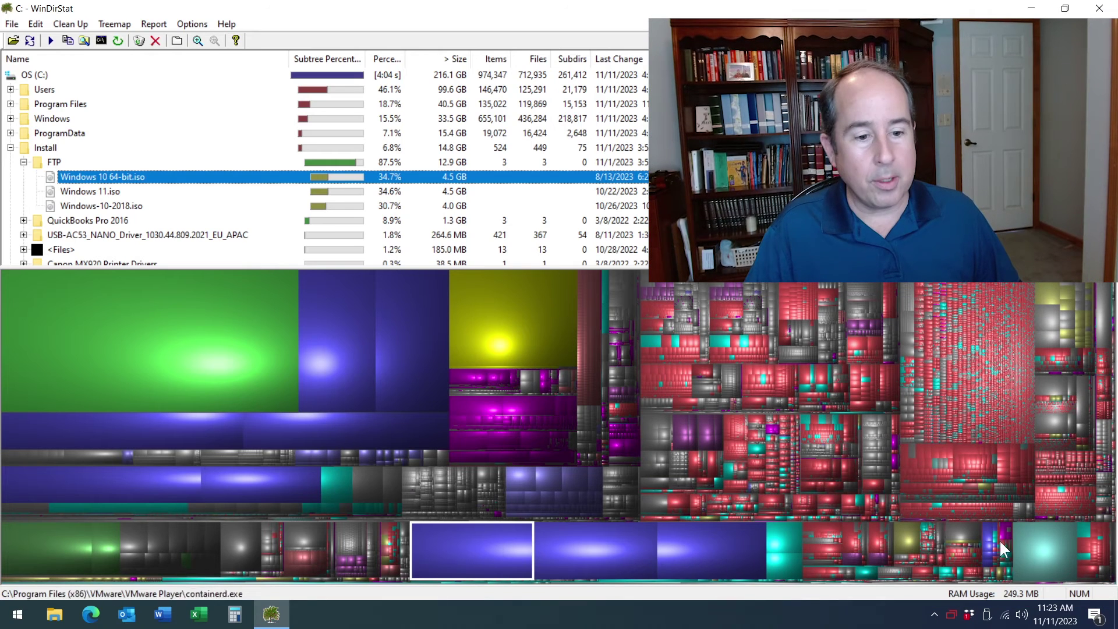
# Trace the pale teal bottom-right tile to pagefile.sys, the 2.4 GB file at the C: root
pyautogui.click(1036, 539)
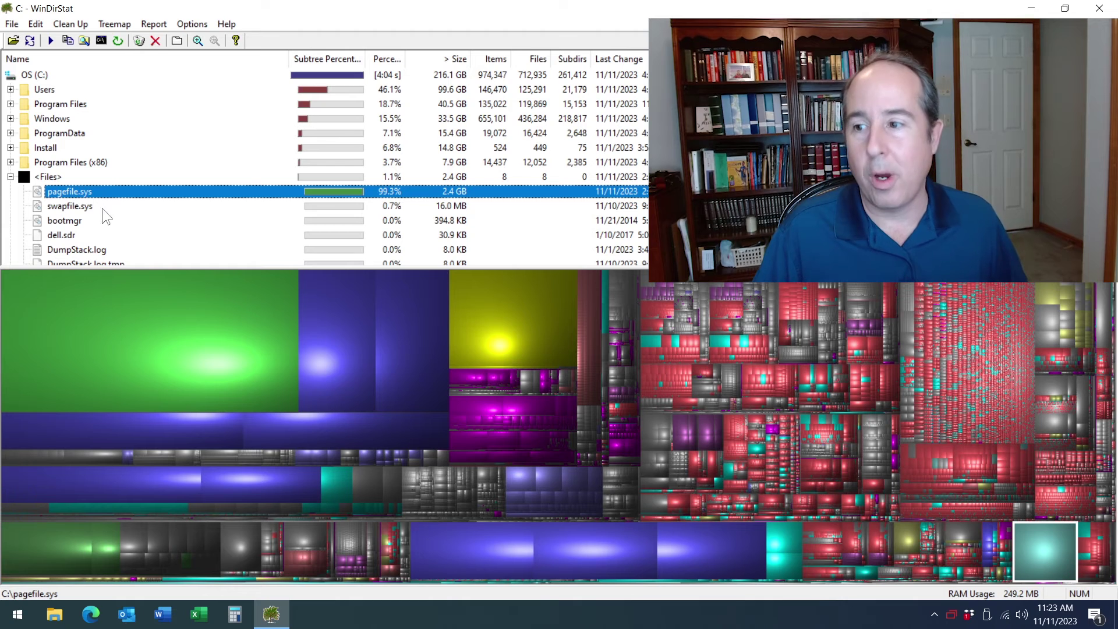
pyautogui.scroll(-1, 103, 224)
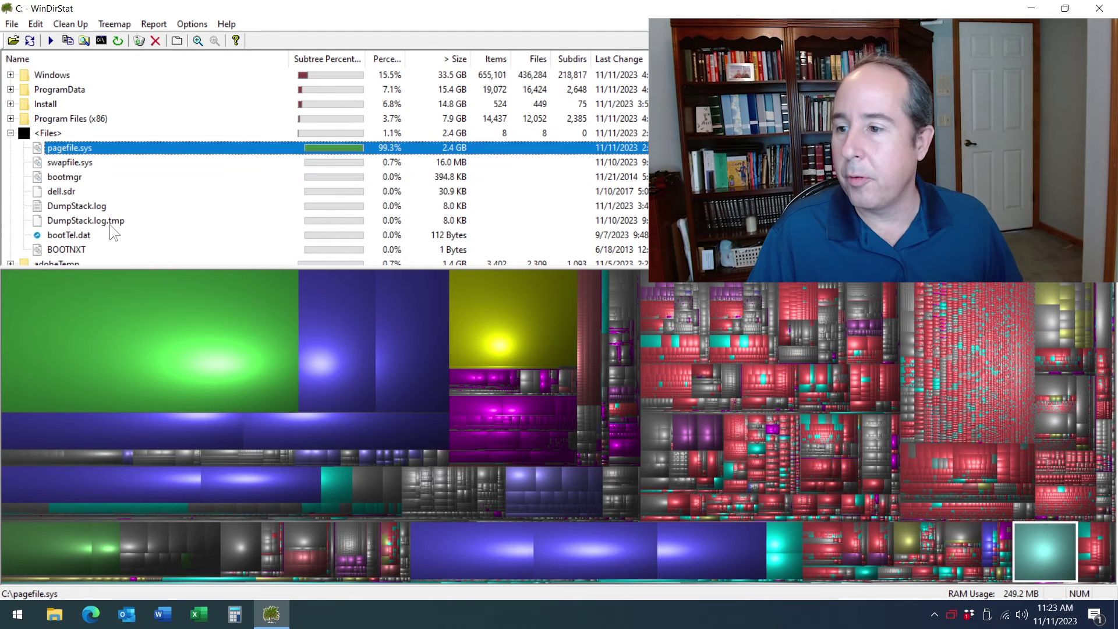
pyautogui.scroll(1, 100, 226)
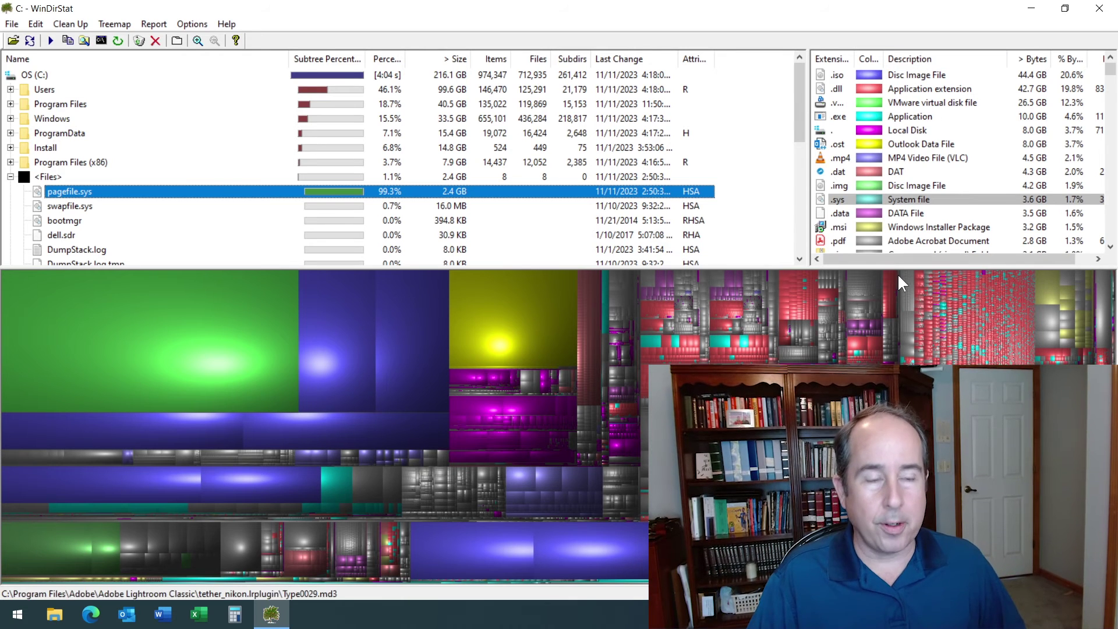
# Outline MP4 and ISO files (44.4 GB), then trace a blue tile to the 6.5 GB Server 2016 Datacenter ISO
pyautogui.click(907, 158)
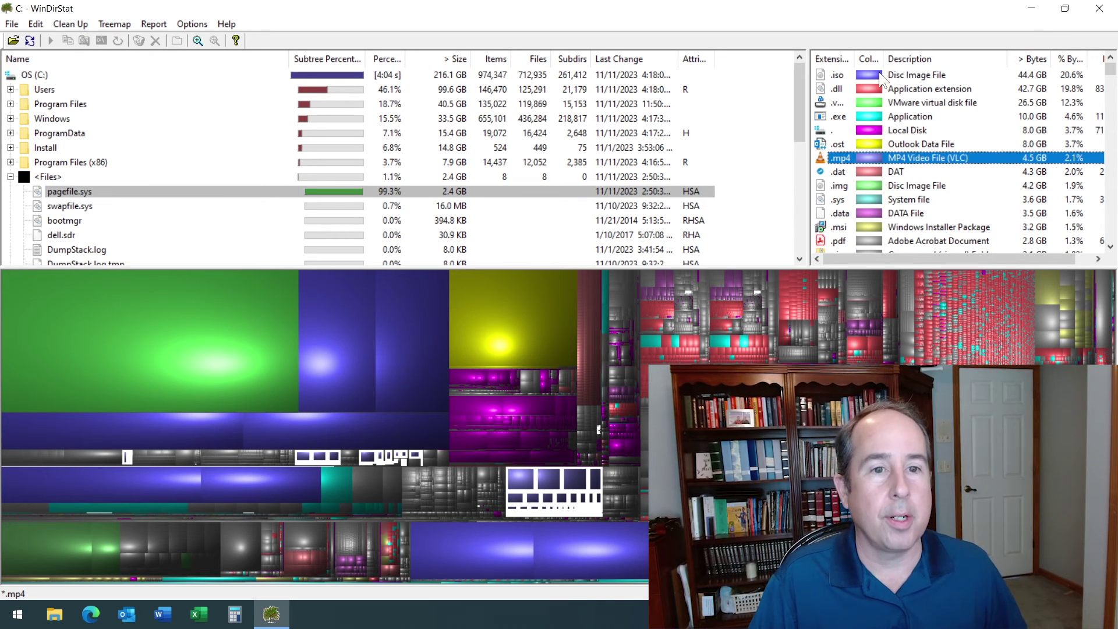
pyautogui.click(915, 78)
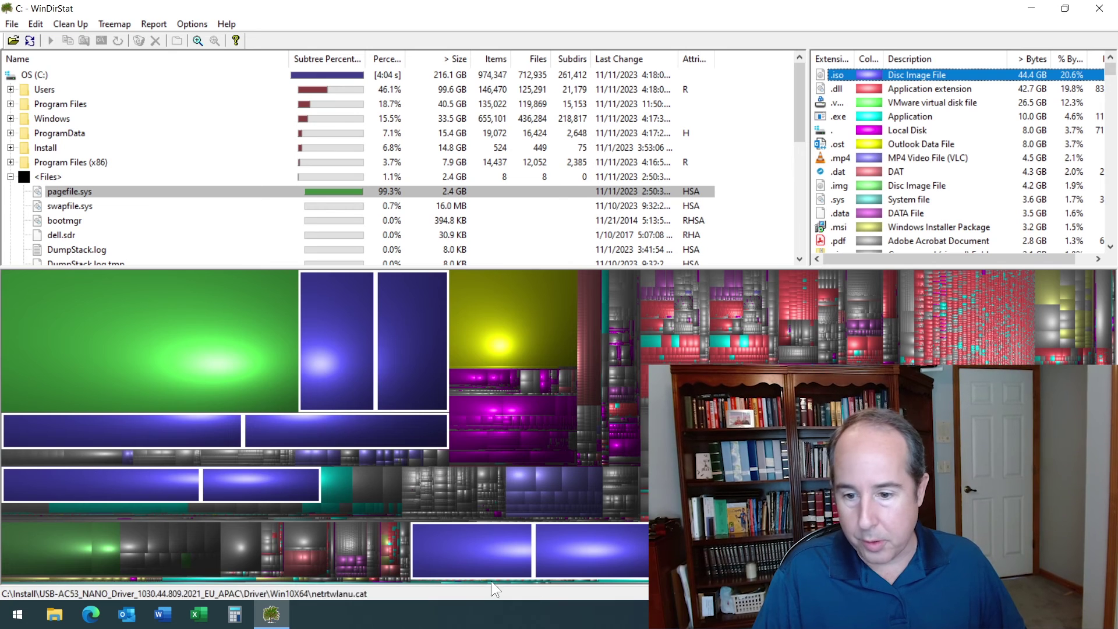
pyautogui.click(405, 307)
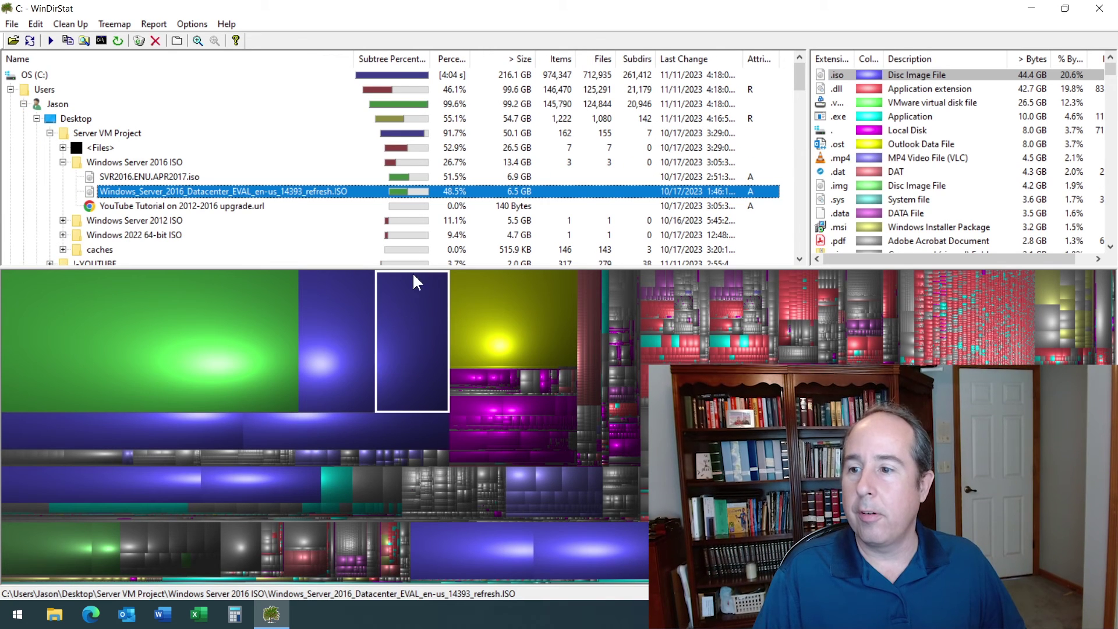